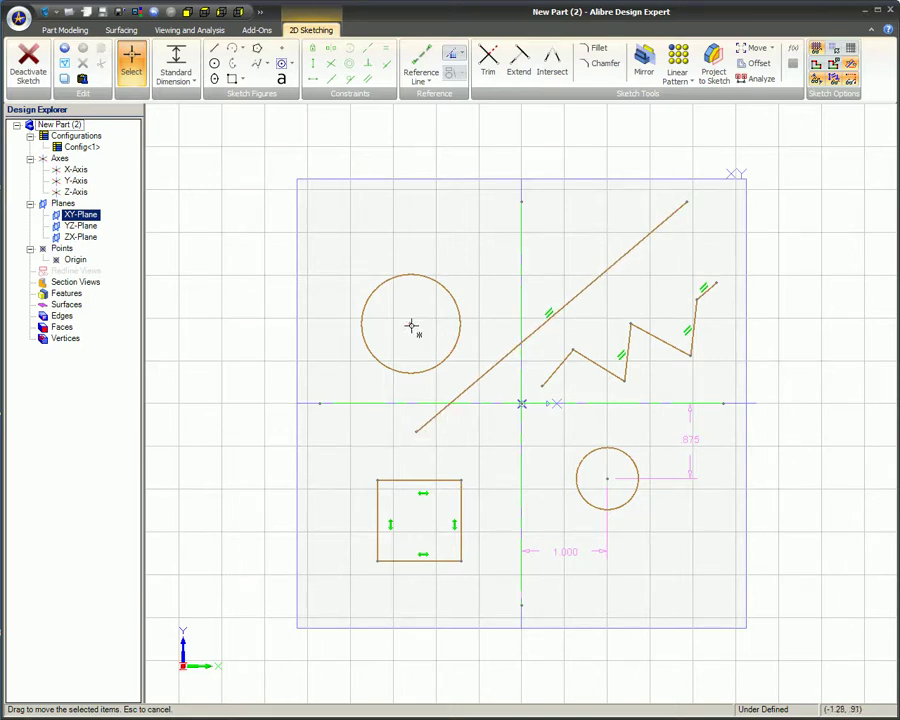
Lift the upper-left circle, lower the zigzag's left vertex, widen the square and enlarge the small circle.
{"action": "left_click_drag", "start_coordinate": [413, 320], "coordinate": [414, 290]}
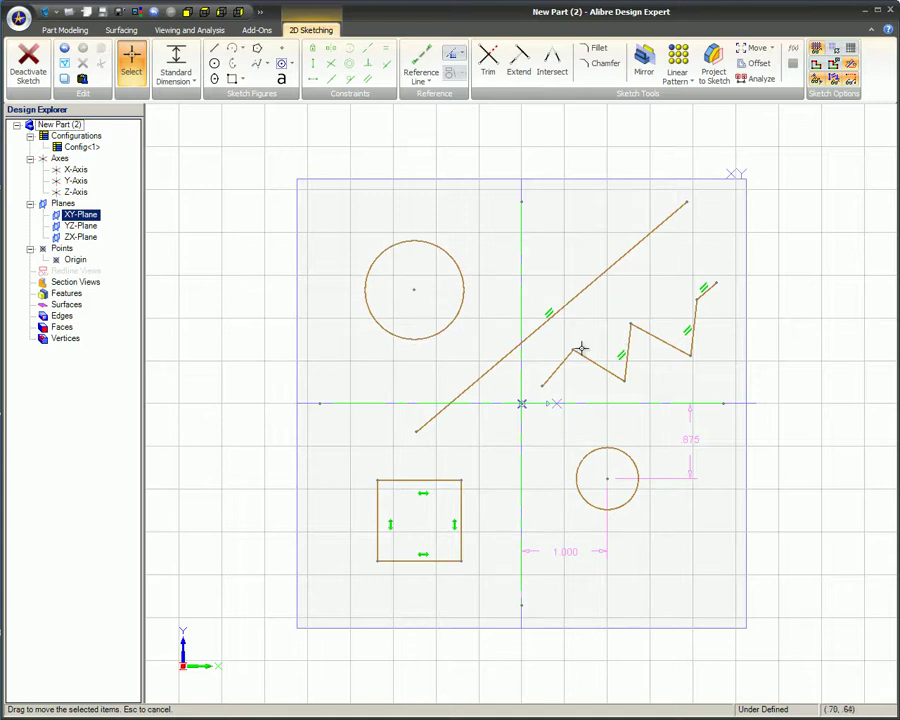
{"action": "left_click_drag", "start_coordinate": [577, 358], "coordinate": [593, 417]}
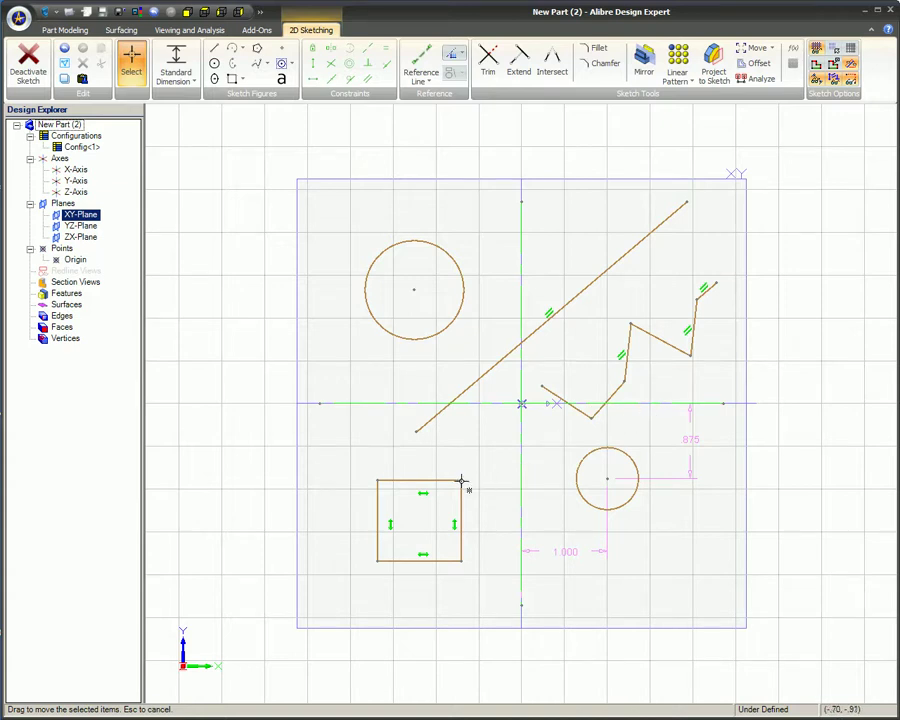
{"action": "left_click_drag", "start_coordinate": [466, 481], "coordinate": [364, 474]}
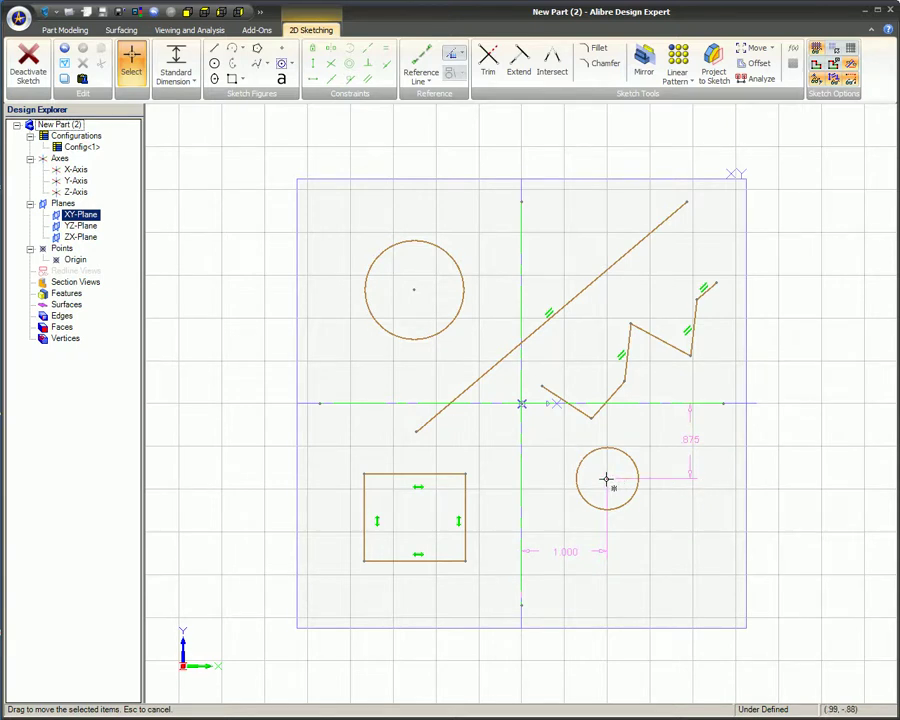
{"action": "mouse_move", "coordinate": [623, 494]}
{"action": "left_mouse_down"}
{"action": "mouse_move", "coordinate": [632, 512]}
{"action": "mouse_move", "coordinate": [619, 487]}
{"action": "left_mouse_up"}
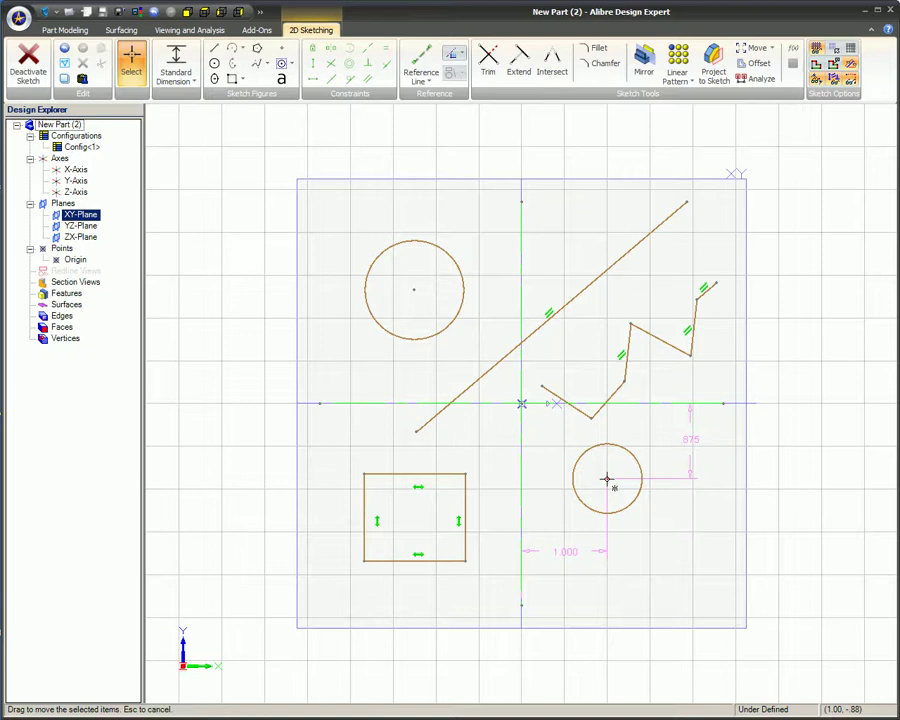
Delete the small circle's .875 and 1.000 dimensions, then shift the circle lower and right.
{"action": "right_click", "coordinate": [693, 447]}
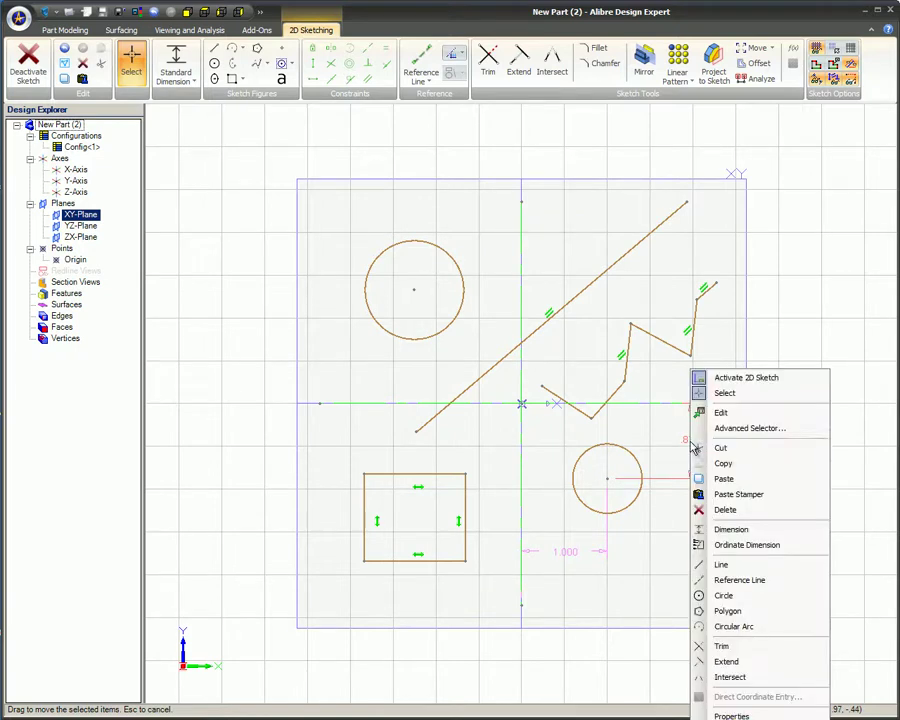
{"action": "left_click", "coordinate": [730, 507]}
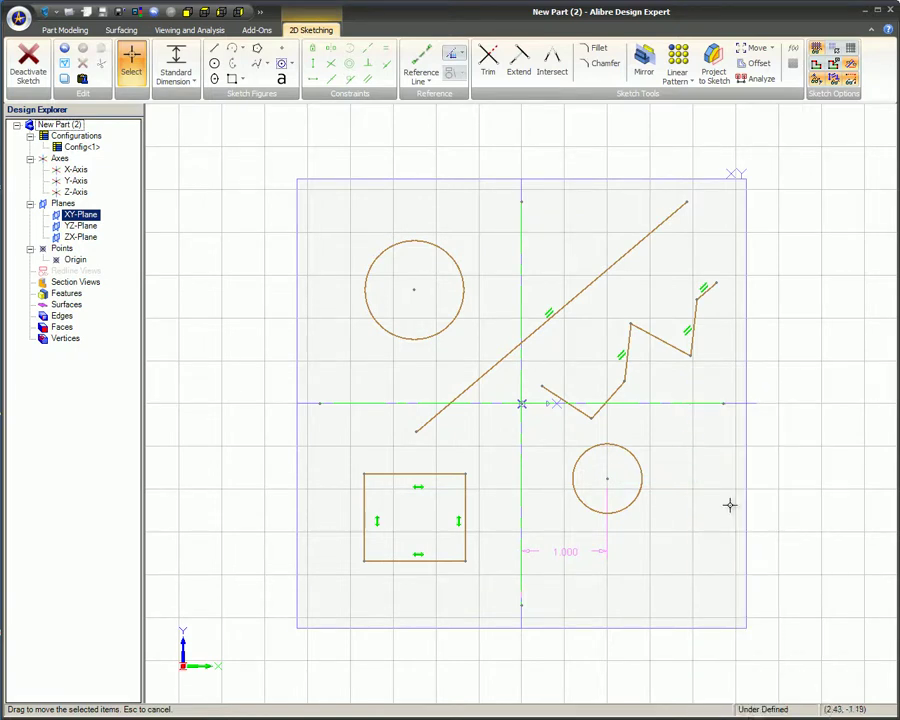
{"action": "right_click", "coordinate": [567, 552]}
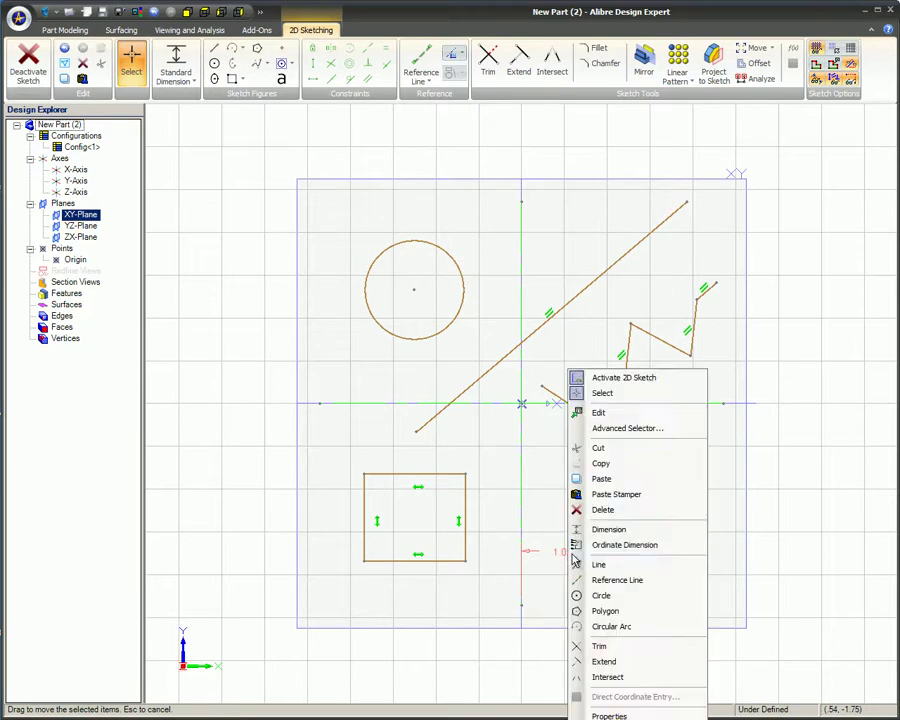
{"action": "left_click", "coordinate": [620, 511]}
{"action": "left_click_drag", "start_coordinate": [608, 479], "coordinate": [657, 471]}
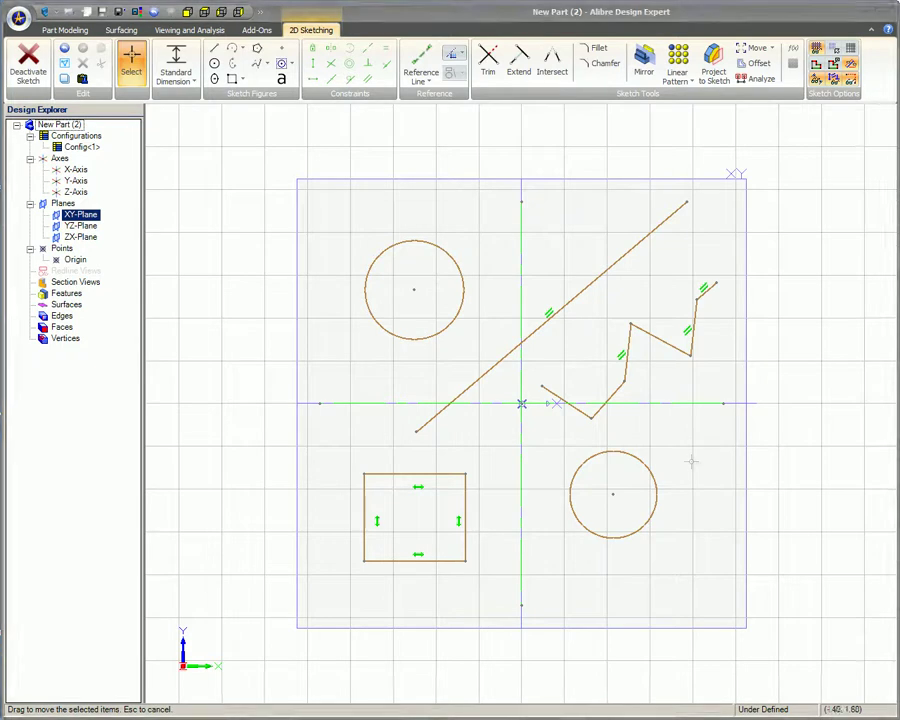
Copy the upper-left circle and paste-stamp copies at top-left, top centre and top right.
{"action": "right_click", "coordinate": [453, 262]}
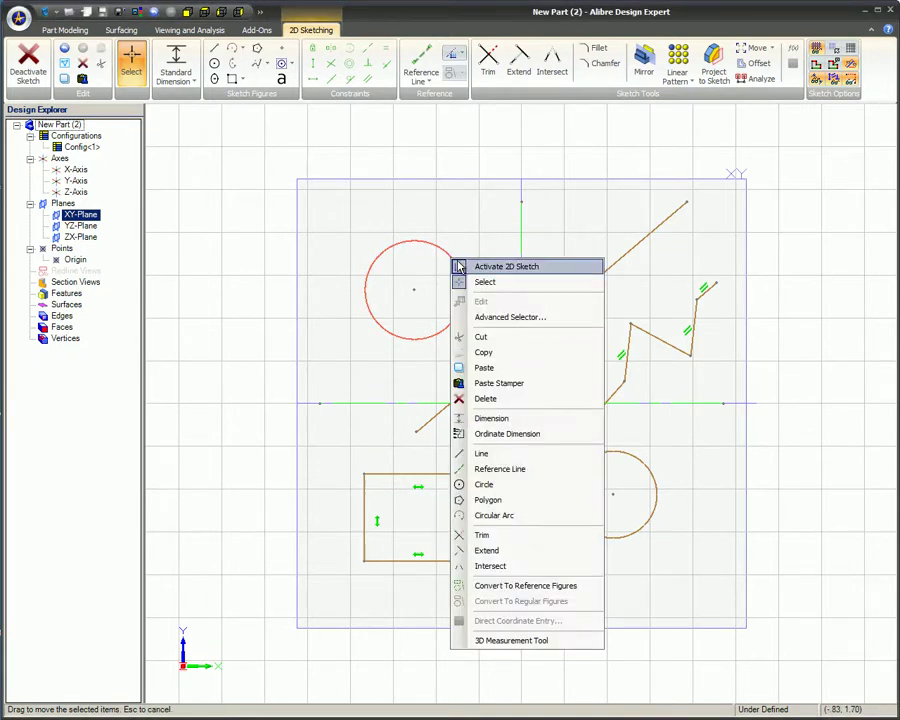
{"action": "left_click", "coordinate": [507, 352]}
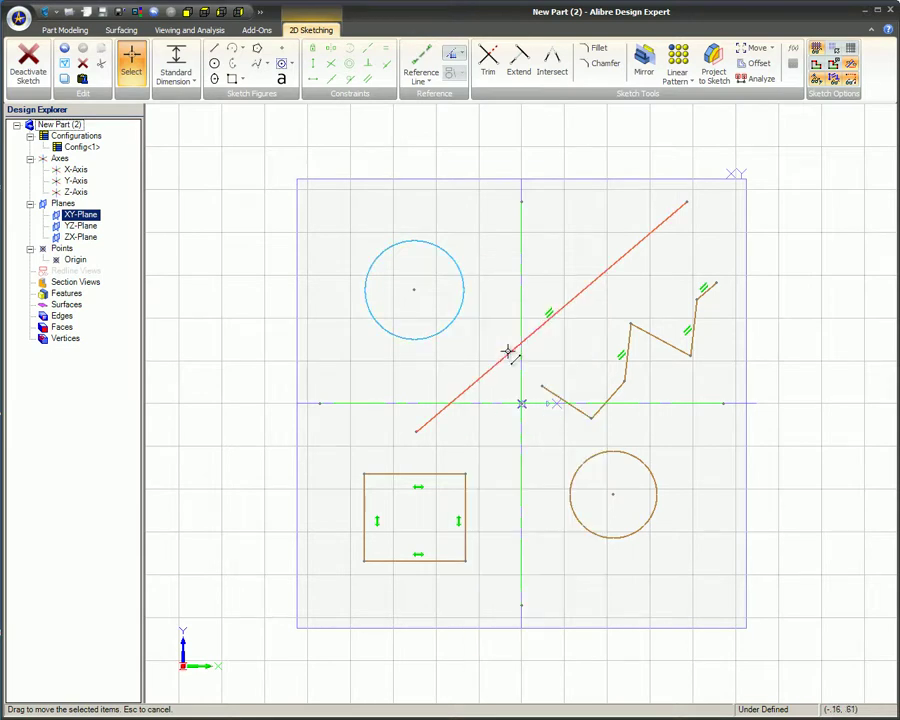
{"action": "right_click", "coordinate": [460, 268]}
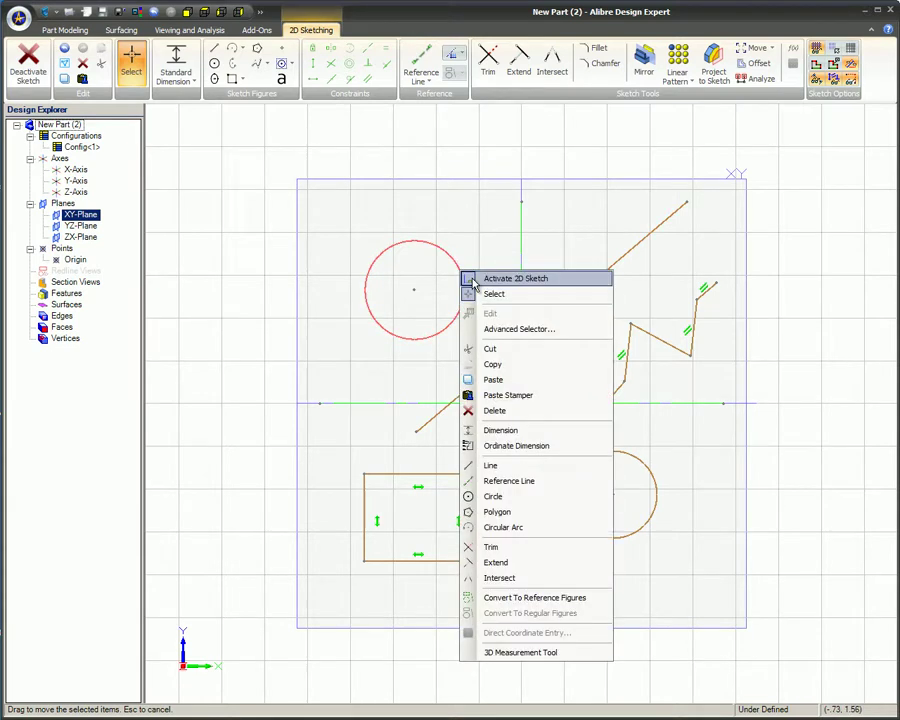
{"action": "left_click", "coordinate": [508, 395]}
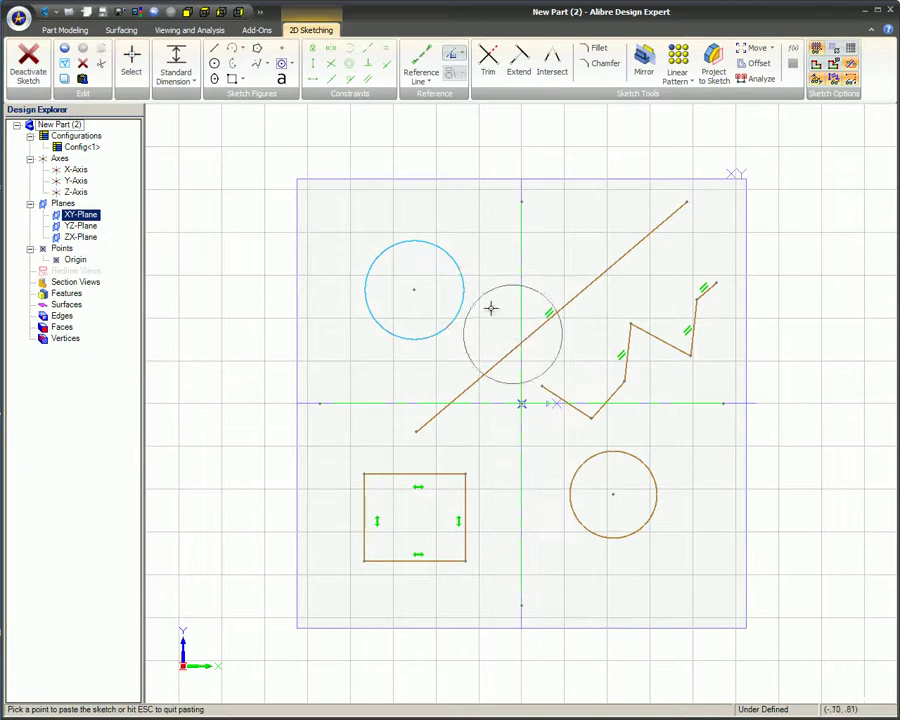
{"action": "left_click", "coordinate": [334, 219]}
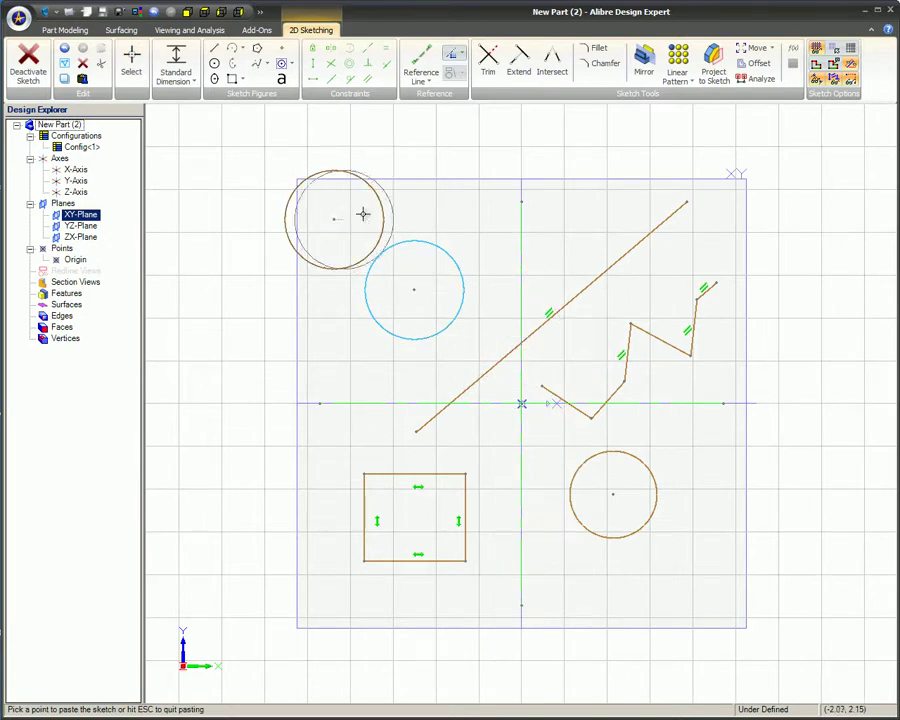
{"action": "left_click", "coordinate": [469, 189]}
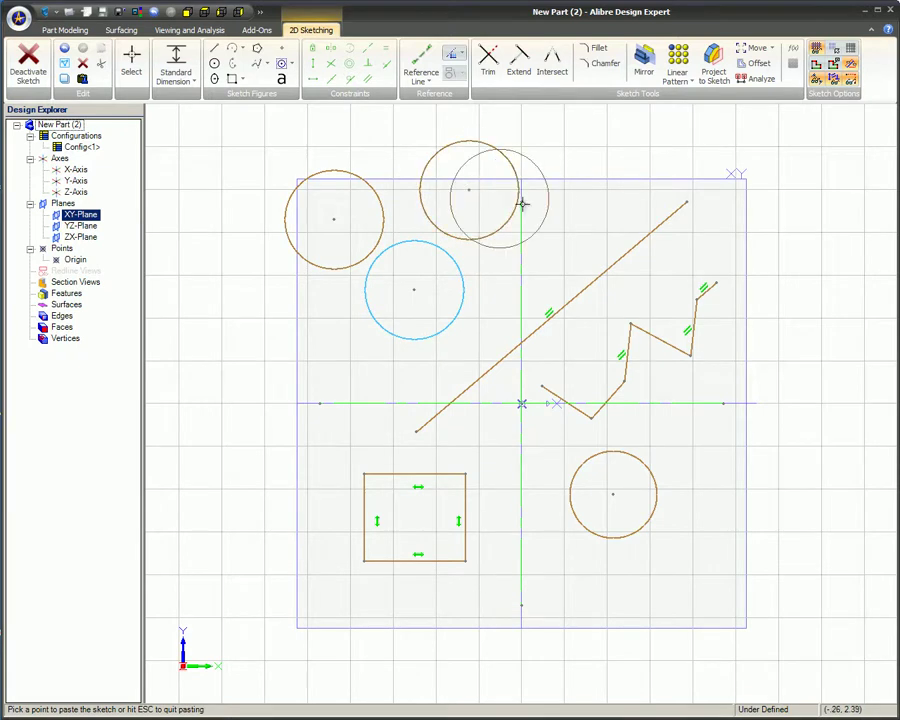
{"action": "left_click", "coordinate": [579, 220]}
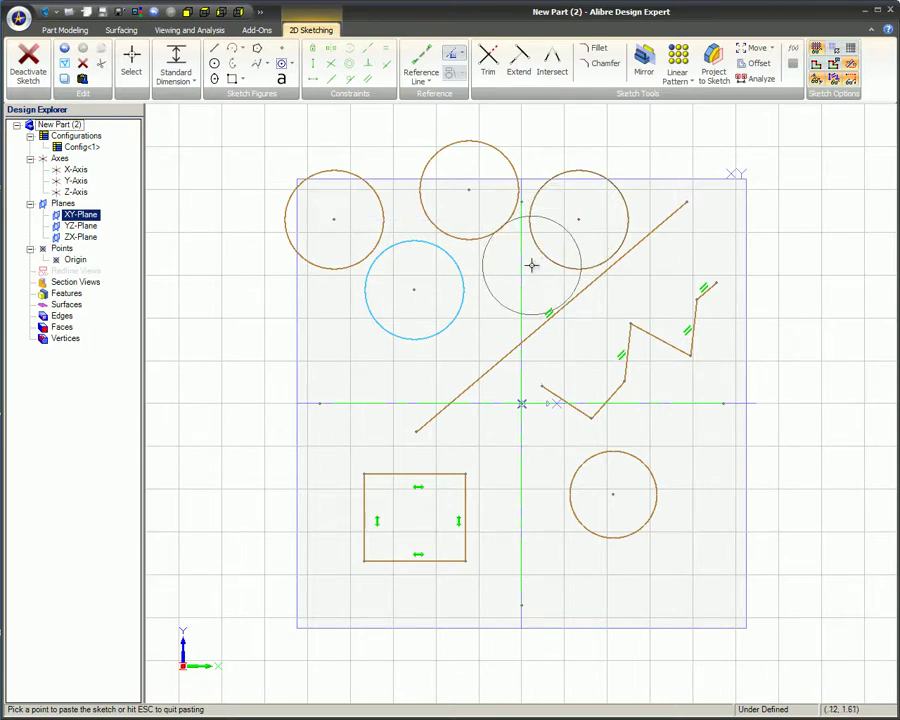
{"action": "key", "text": "Escape"}
{"action": "key", "text": "Escape"}
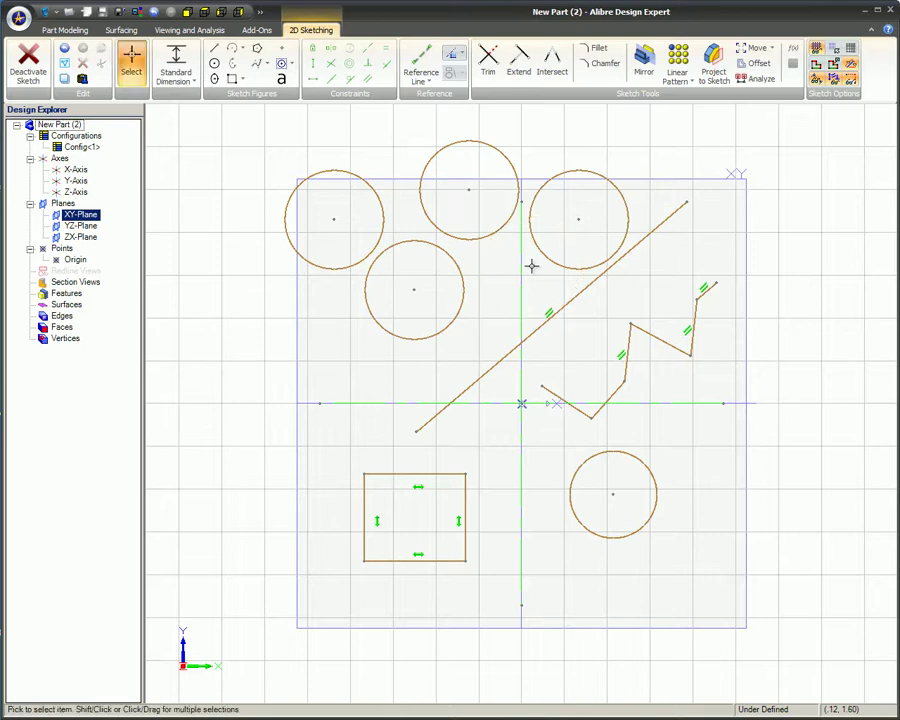
Launch Move Figures from the Sketch Tools group of the 2D Sketching ribbon.
{"action": "right_click", "coordinate": [531, 265]}
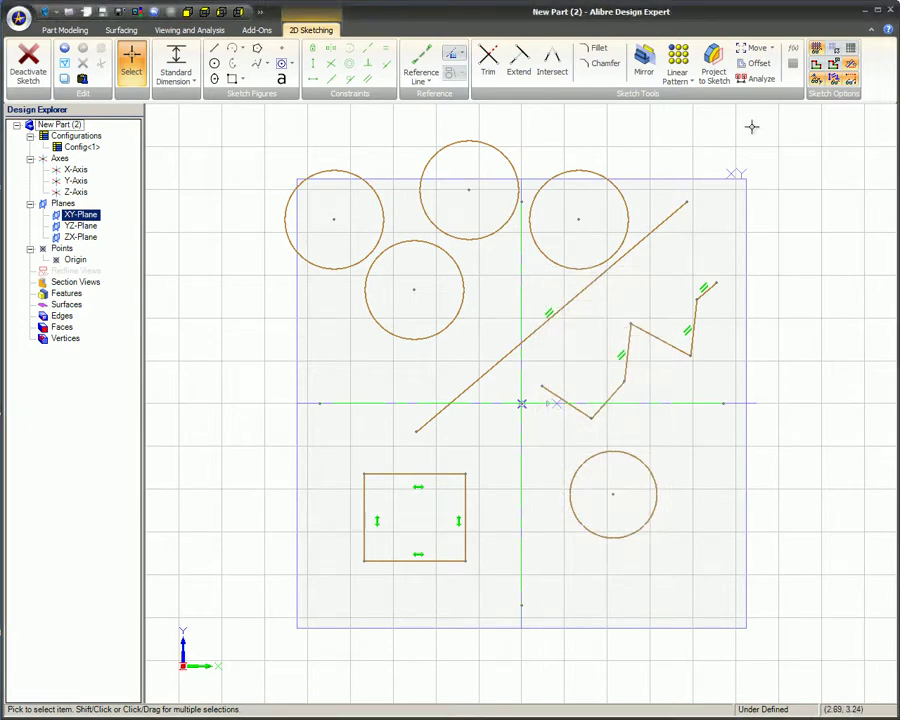
{"action": "left_click", "coordinate": [762, 49]}
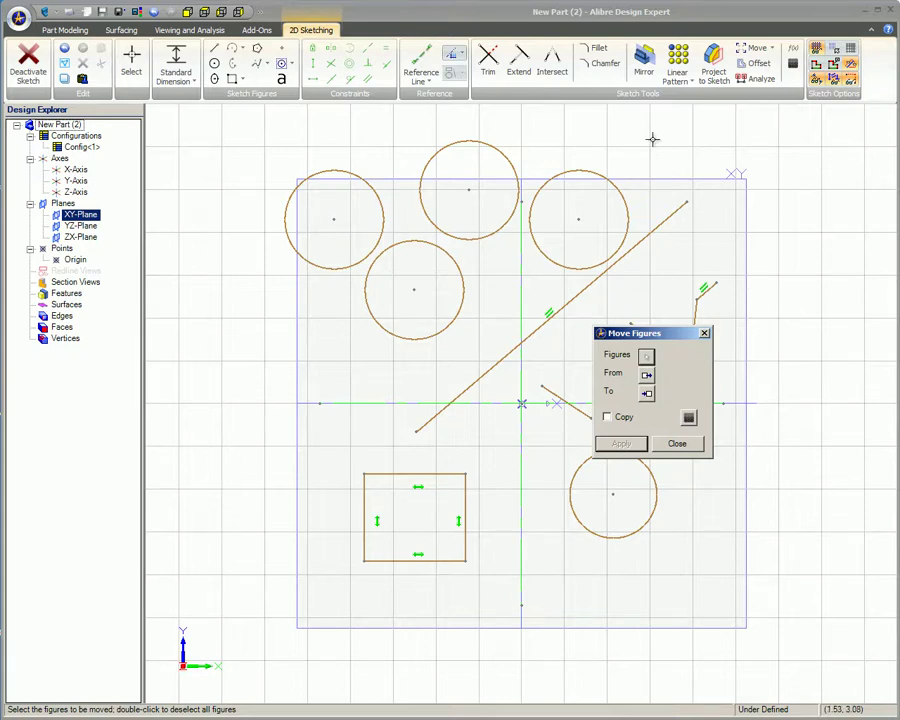
Box-select the top circles and vertical line for the move, deselecting the unwanted circle.
{"action": "left_click_drag", "start_coordinate": [660, 130], "coordinate": [641, 151]}
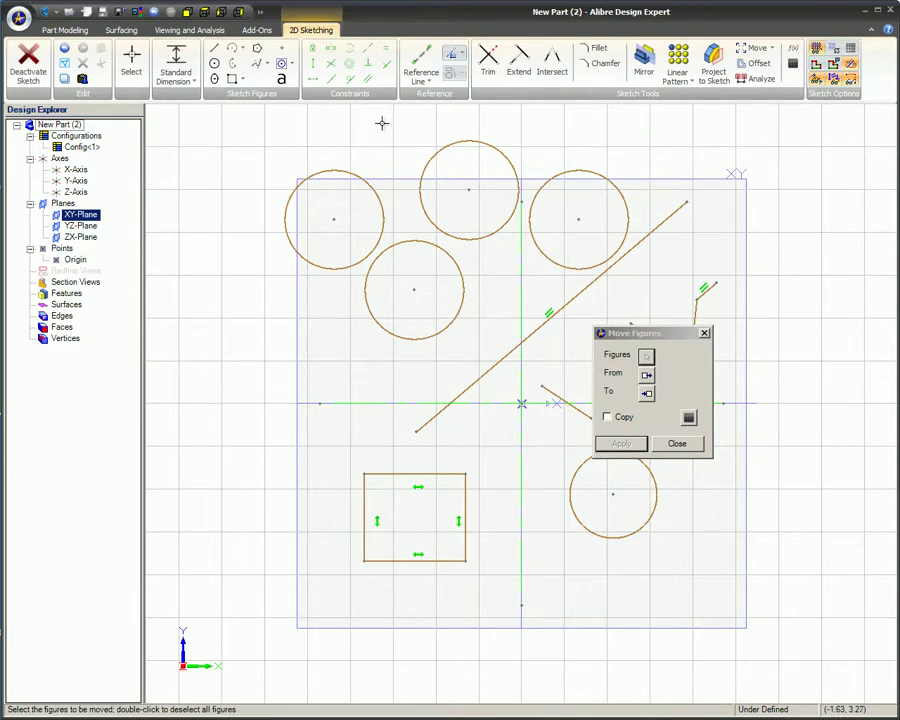
{"action": "left_click_drag", "start_coordinate": [381, 122], "coordinate": [703, 287]}
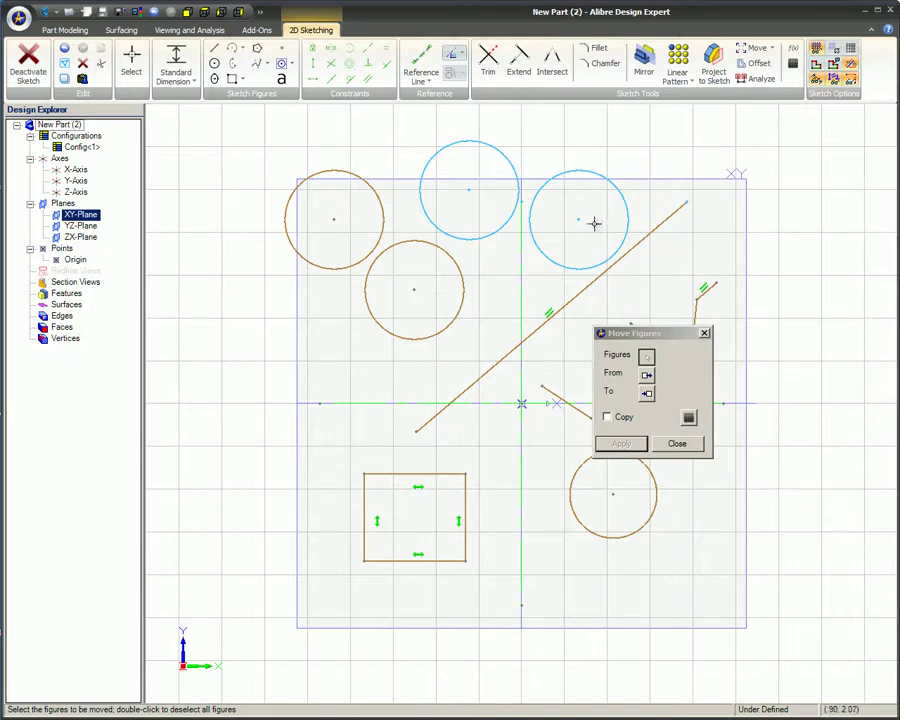
{"action": "left_click", "coordinate": [500, 235]}
{"action": "left_click_drag", "start_coordinate": [558, 138], "coordinate": [350, 329]}
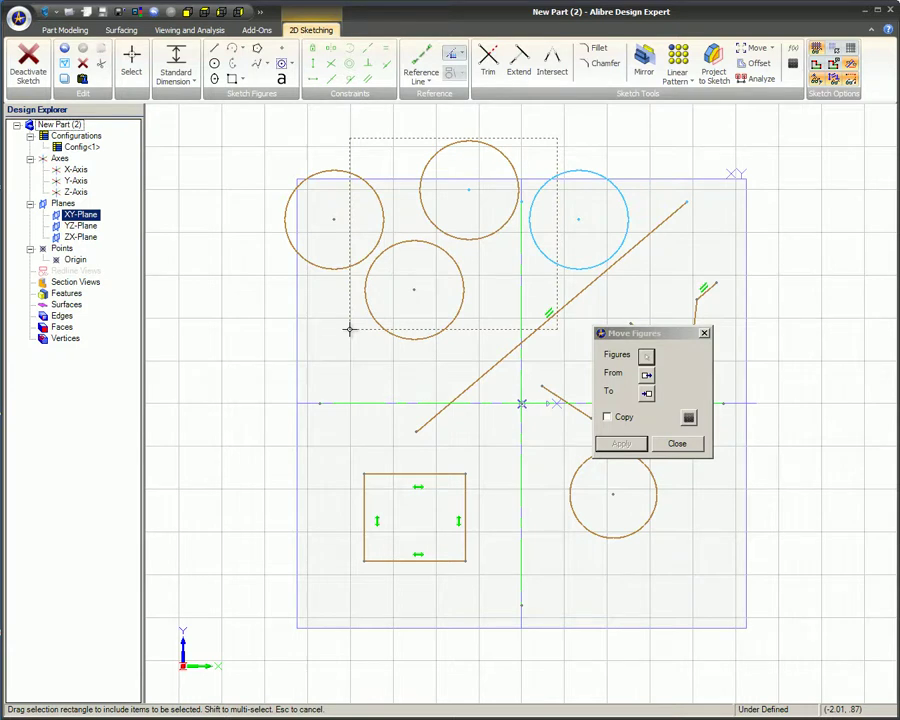
{"action": "left_click_drag", "start_coordinate": [350, 329], "coordinate": [350, 329]}
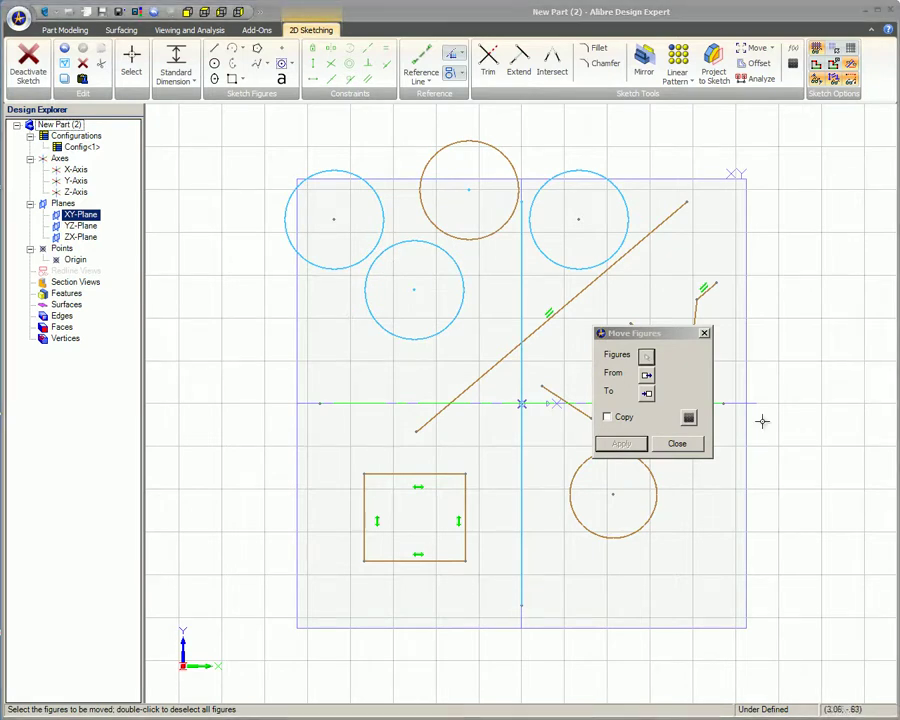
{"action": "left_click", "coordinate": [416, 338]}
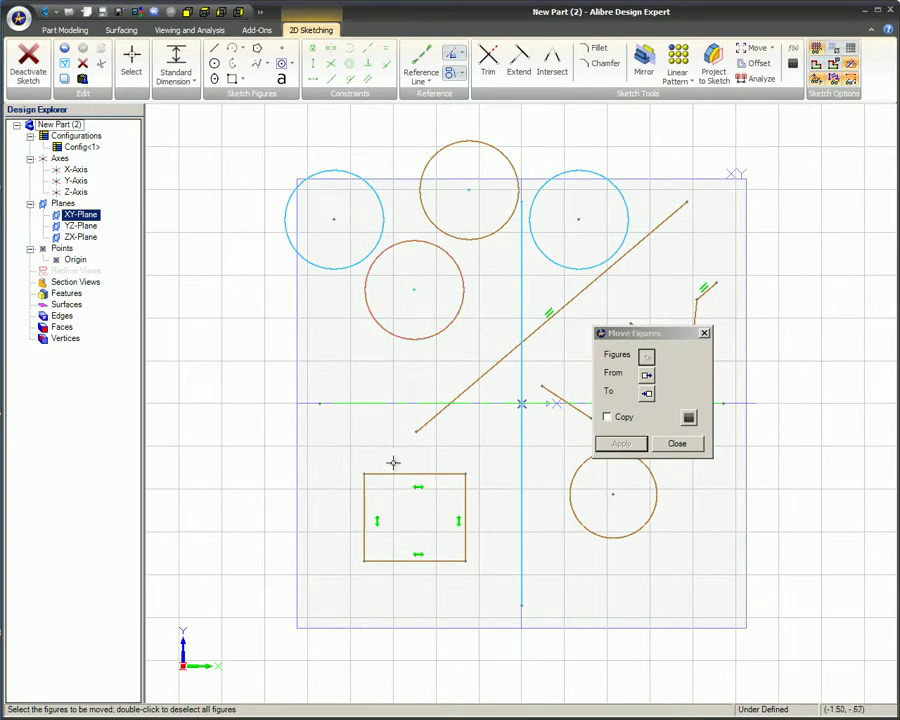
Add the square's four edges and the lower-right circle to the figures to move.
{"action": "left_click", "coordinate": [445, 474]}
{"action": "left_click", "coordinate": [465, 502]}
{"action": "left_click", "coordinate": [422, 560]}
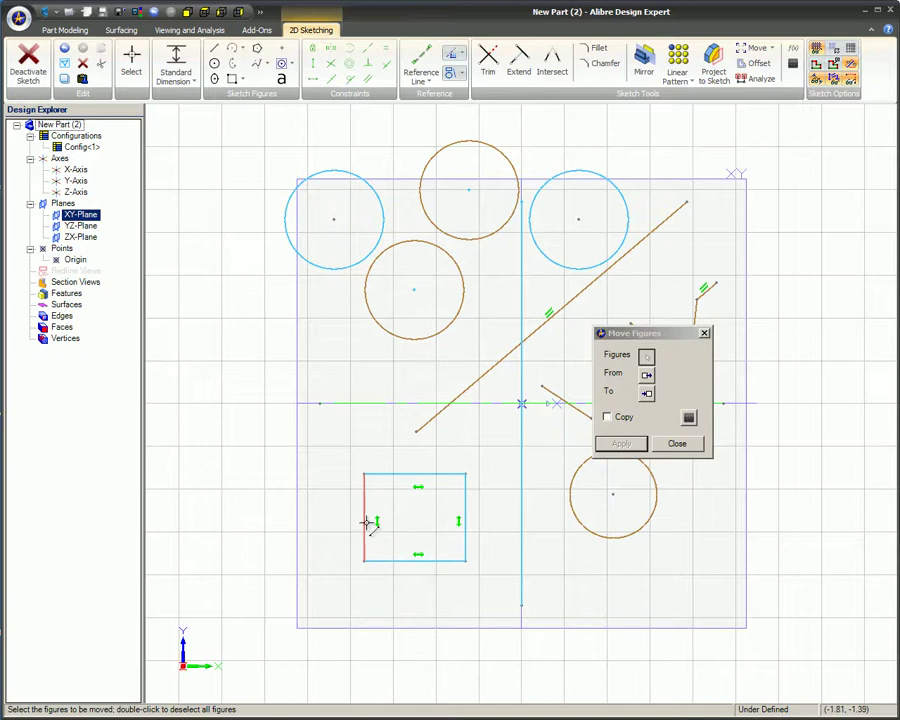
{"action": "left_click", "coordinate": [366, 522]}
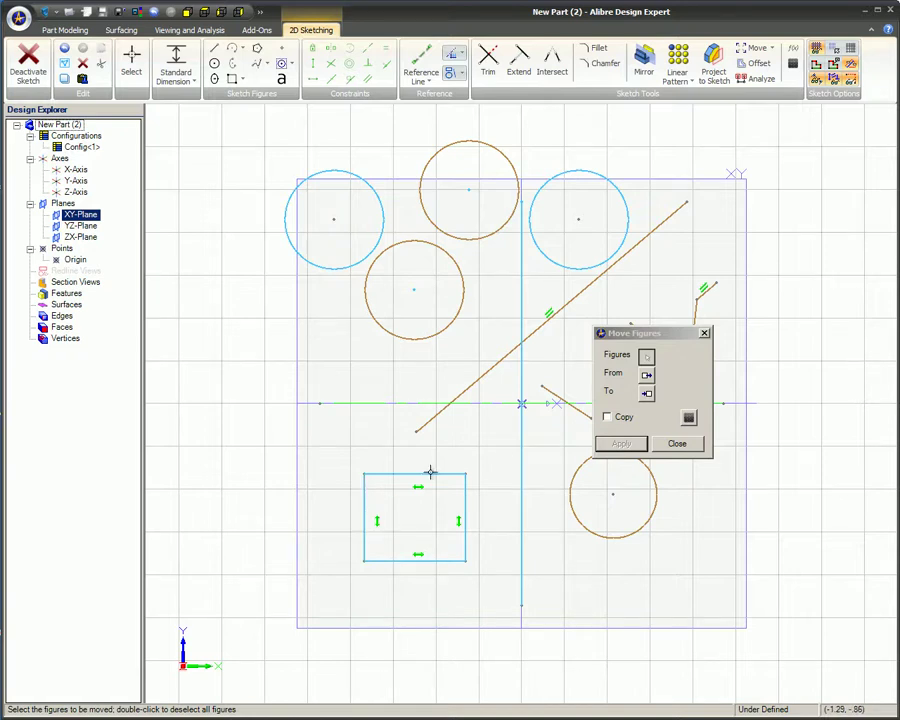
{"action": "left_click", "coordinate": [572, 480]}
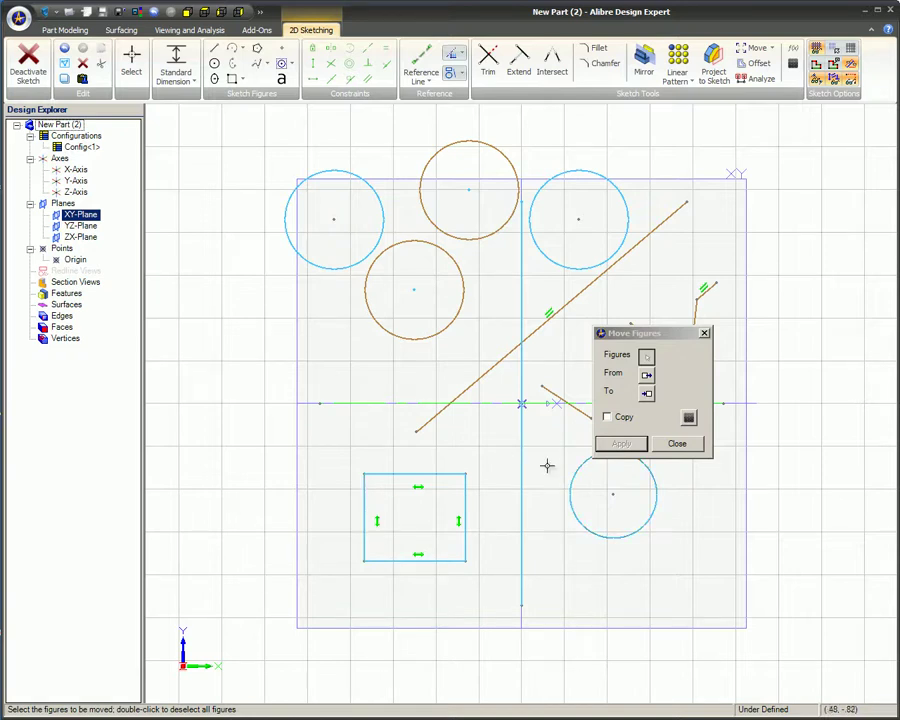
Copy the selected figures down and right via From/To points with Copy ticked, then close.
{"action": "left_click", "coordinate": [645, 376]}
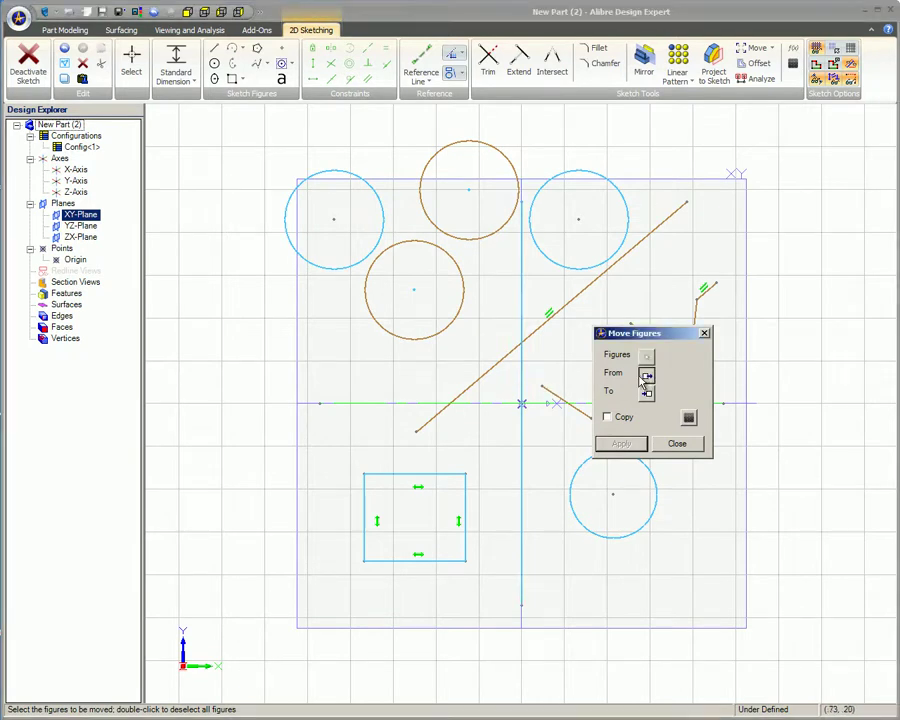
{"action": "left_click", "coordinate": [645, 377]}
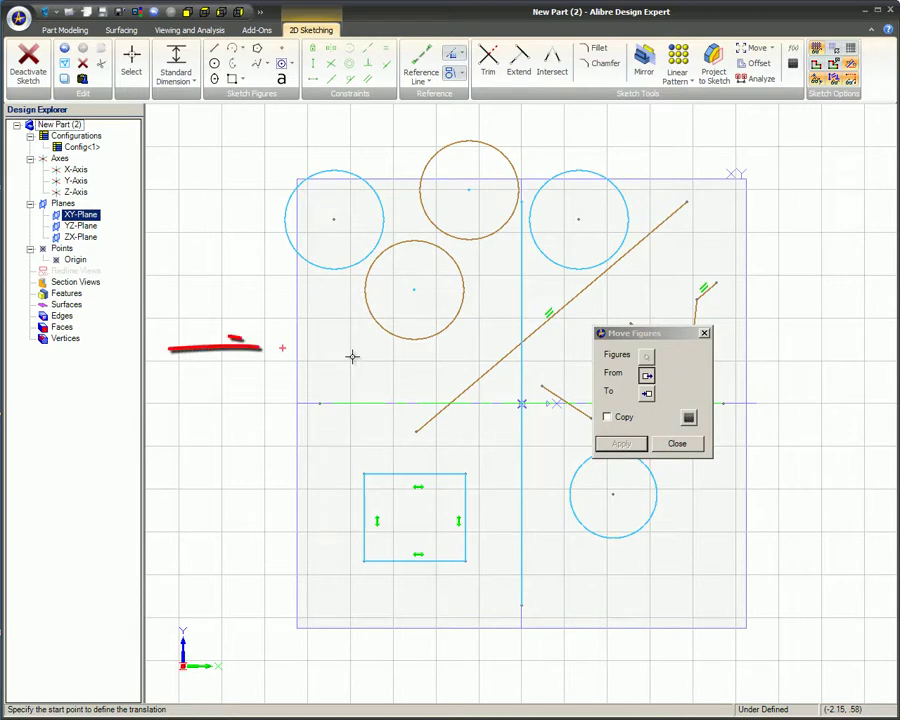
{"action": "left_click", "coordinate": [648, 396]}
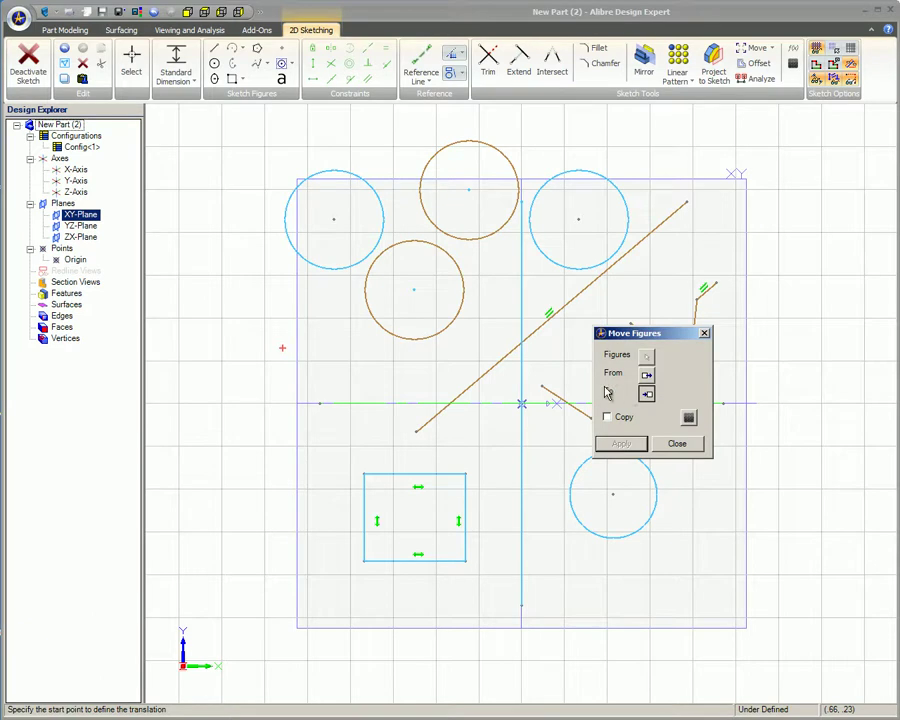
{"action": "left_click", "coordinate": [377, 390]}
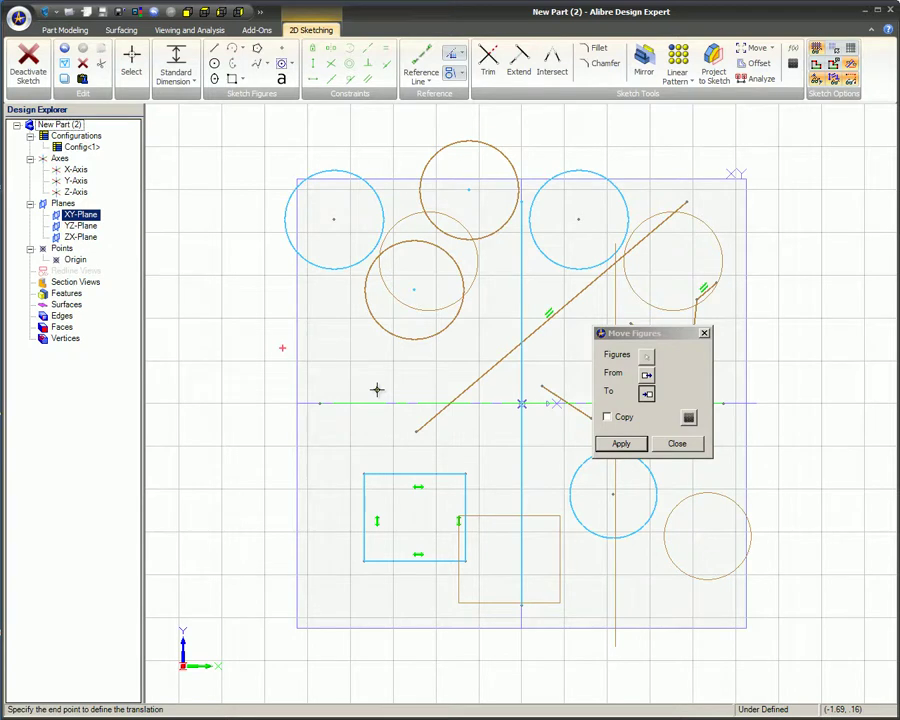
{"action": "left_click", "coordinate": [606, 419]}
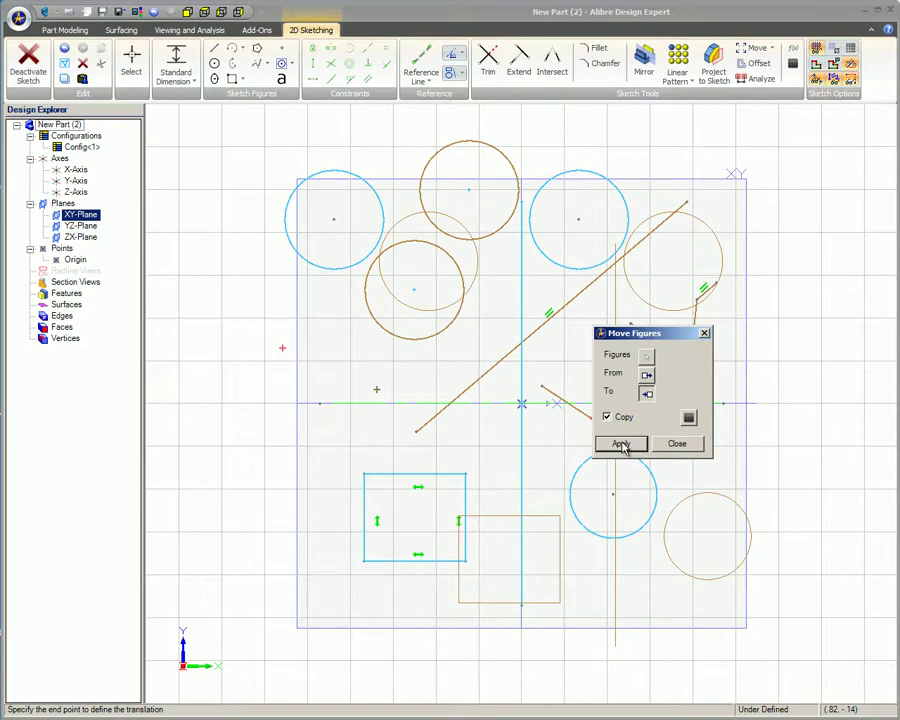
{"action": "left_click", "coordinate": [621, 444]}
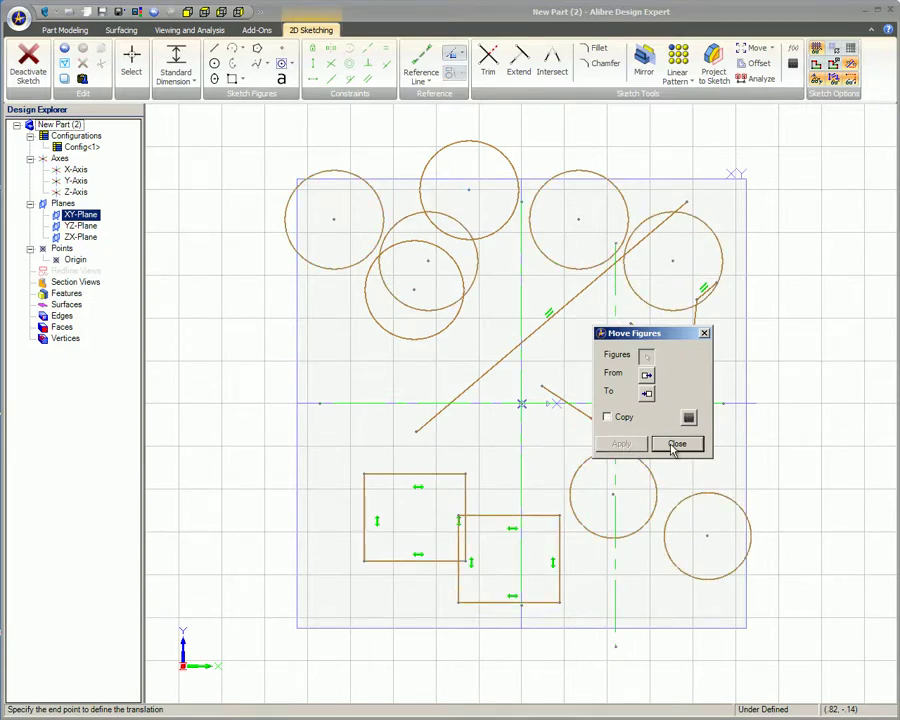
{"action": "left_click", "coordinate": [675, 446]}
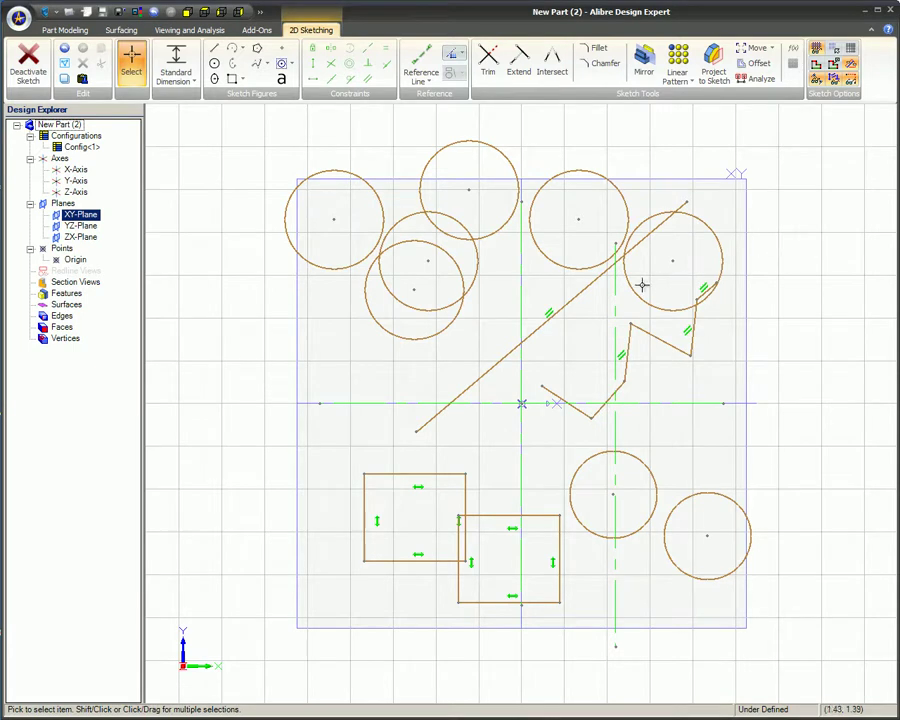
Select the long diagonal line in Move Figures and bring up Direct Entry for its start point.
{"action": "left_click", "coordinate": [588, 291]}
{"action": "left_click", "coordinate": [755, 48]}
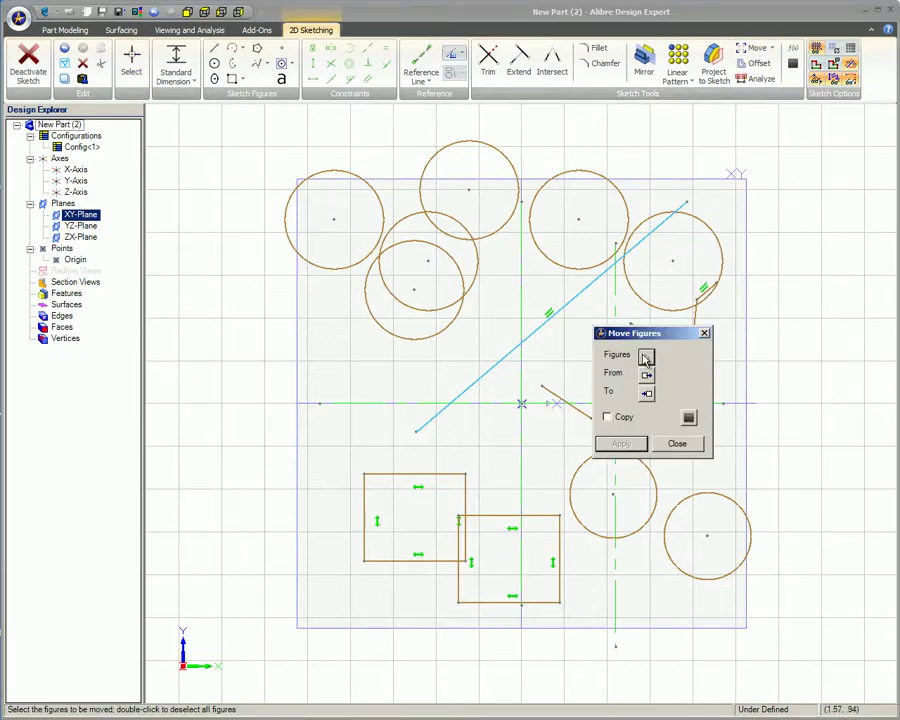
{"action": "left_click", "coordinate": [647, 377]}
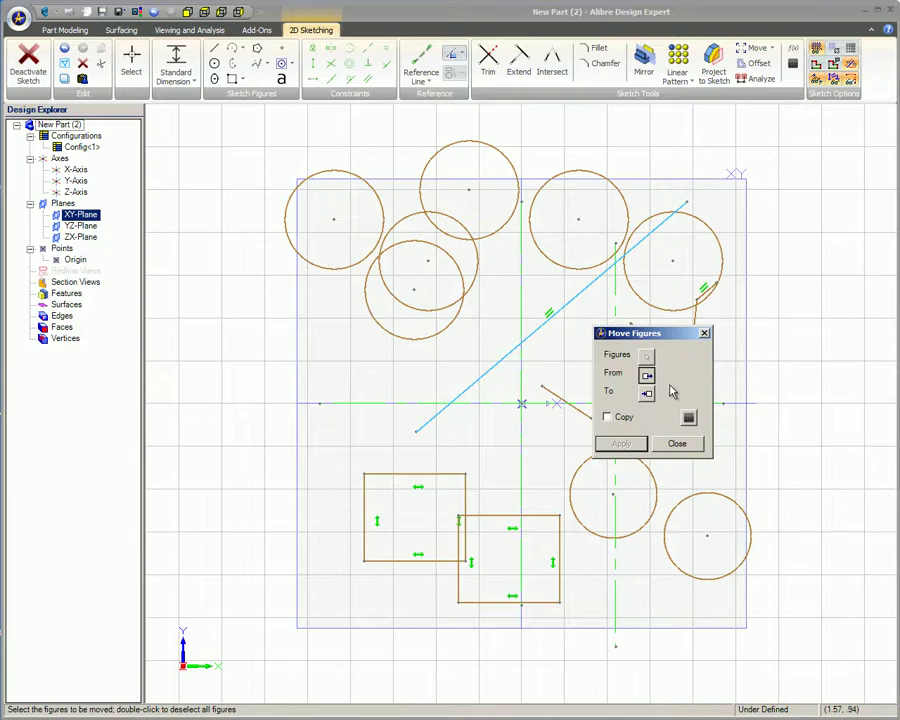
{"action": "left_click", "coordinate": [688, 418]}
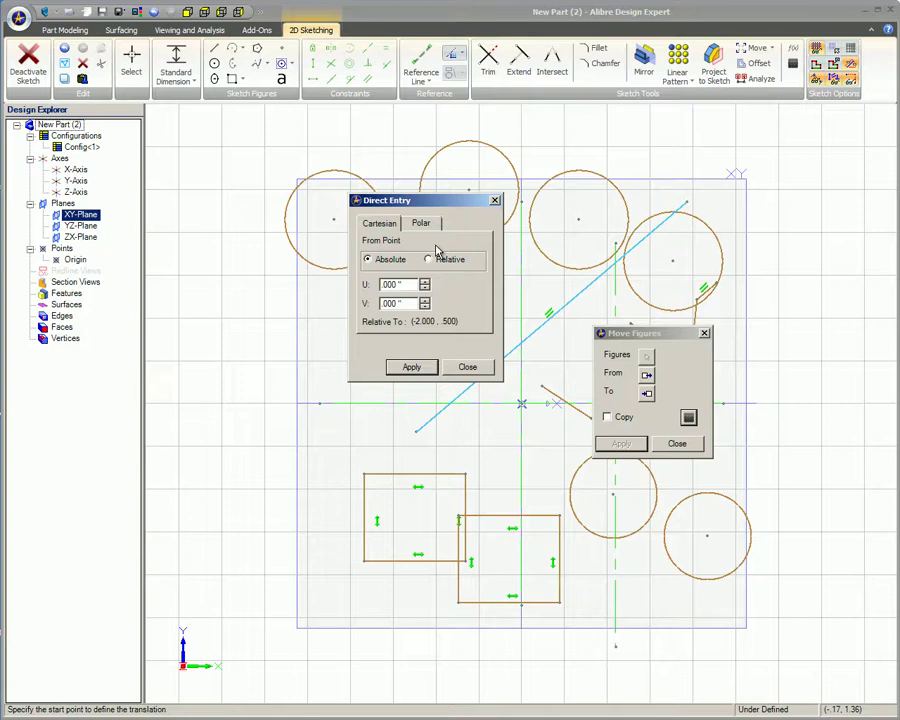
Review Cartesian/Polar and Absolute/Relative in Direct Entry, then apply the diagonal line's move.
{"action": "left_click", "coordinate": [423, 225]}
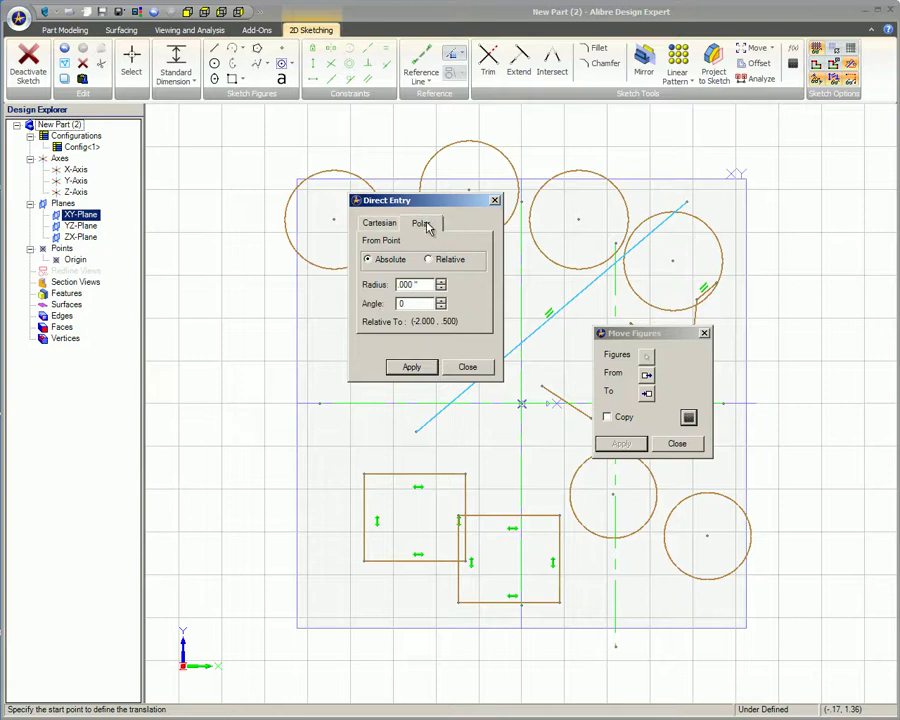
{"action": "left_click", "coordinate": [391, 229]}
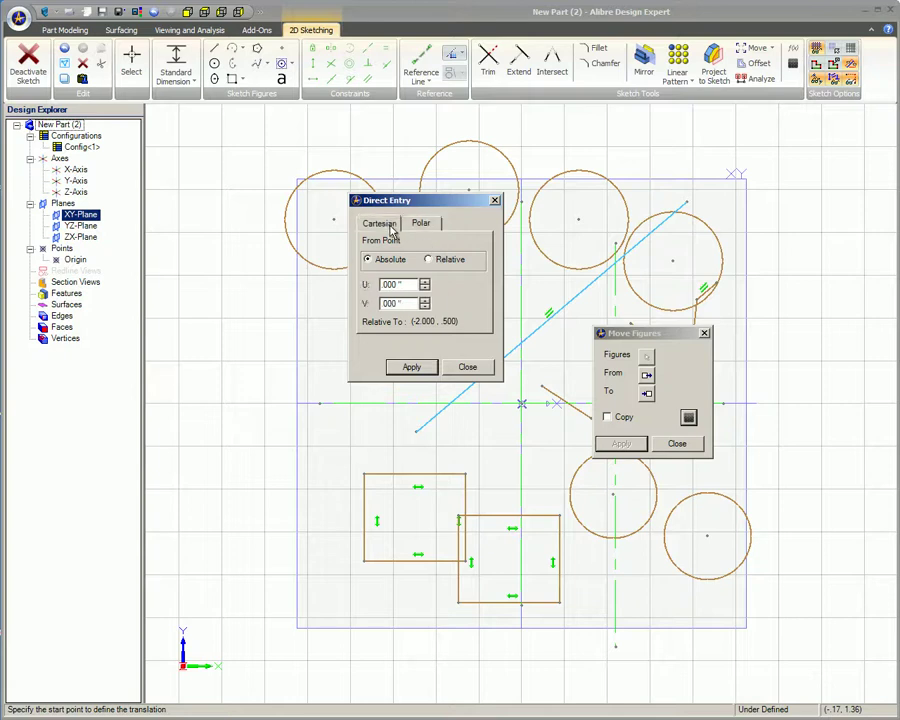
{"action": "left_click", "coordinate": [428, 260]}
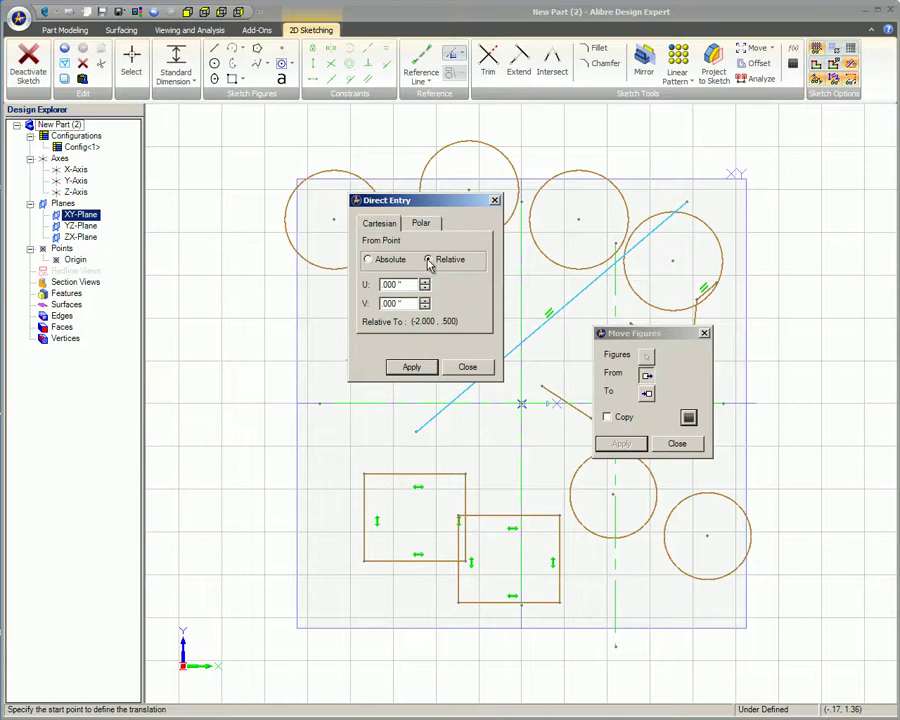
{"action": "left_click", "coordinate": [369, 260]}
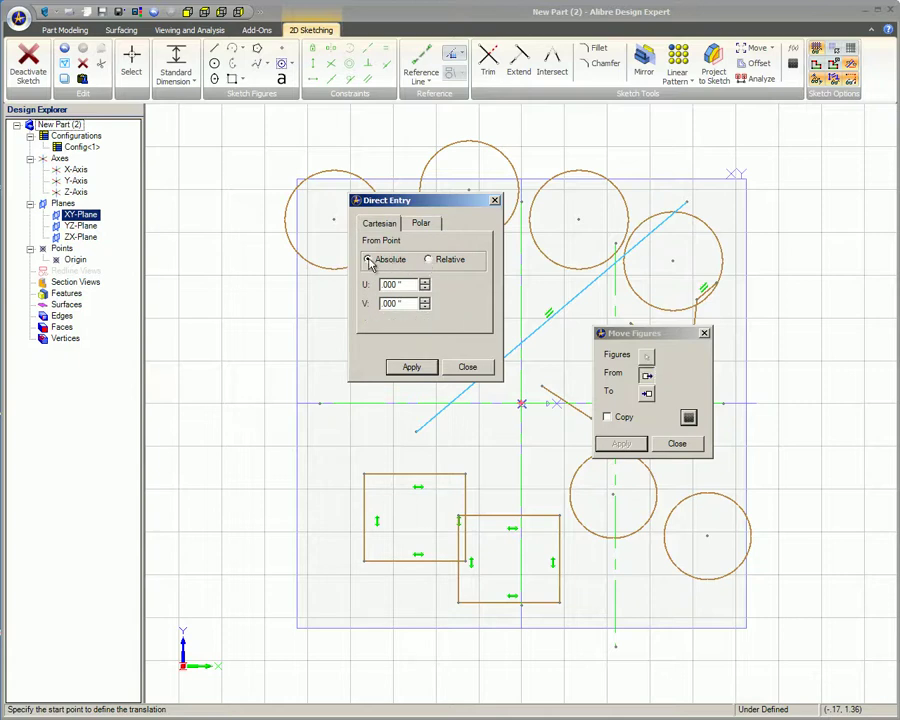
{"action": "left_click", "coordinate": [428, 260]}
{"action": "left_click", "coordinate": [368, 260]}
{"action": "key", "text": "Return"}
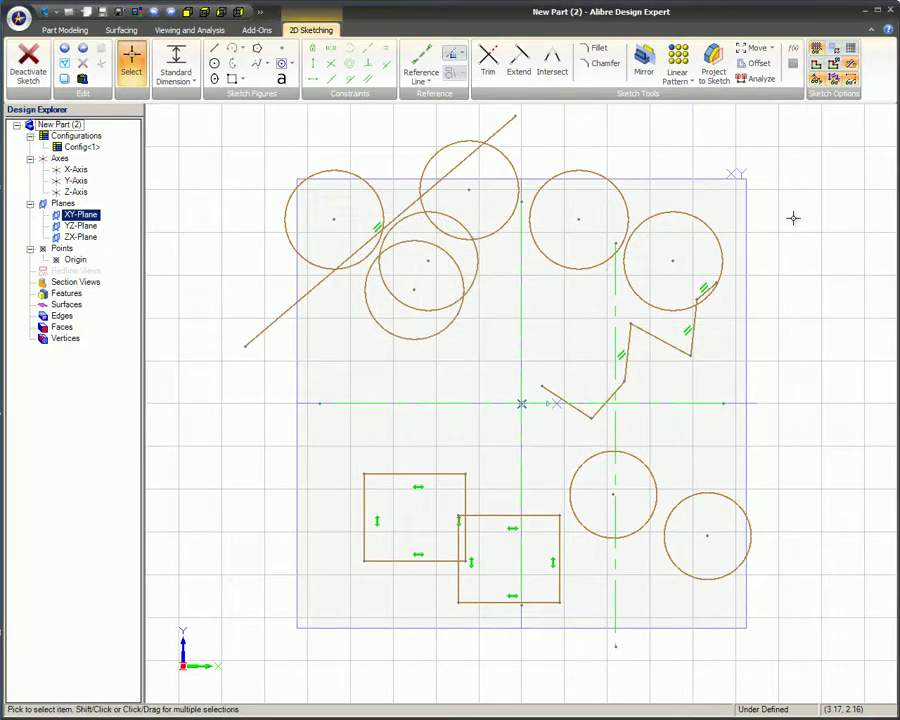